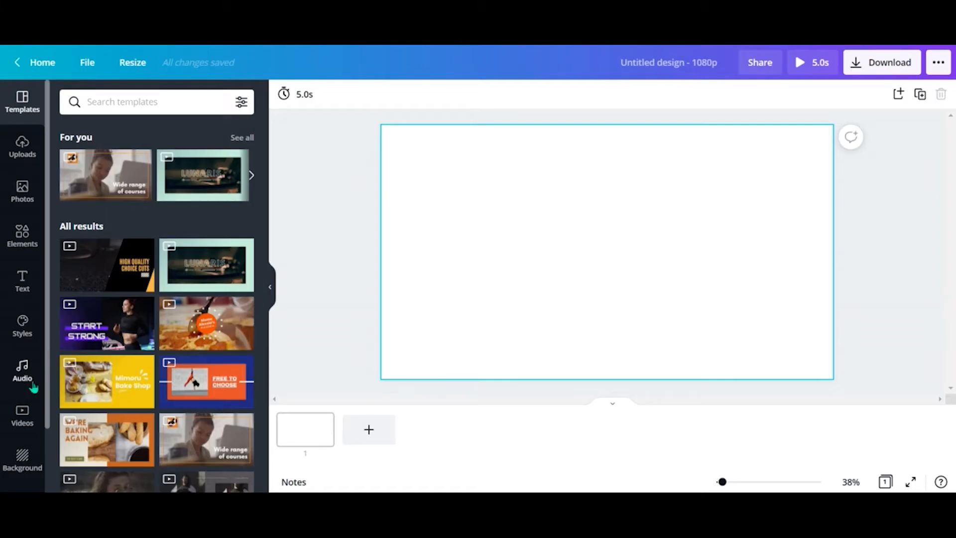
# Search the videos for "light old film", add the grey dark-edged clip to the page and enlarge it to fill the page
pyautogui.click(23, 417)
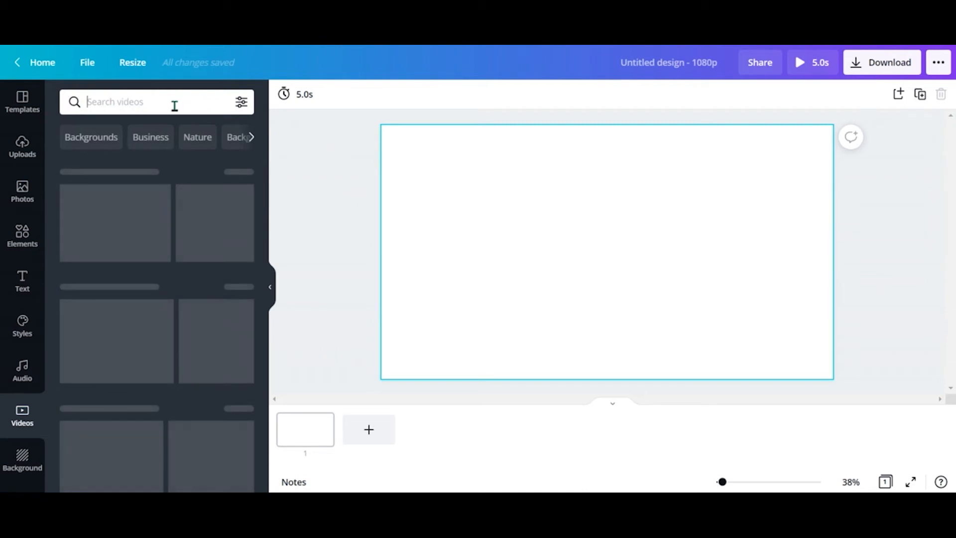
pyautogui.write('light old film')
pyautogui.press('Return')
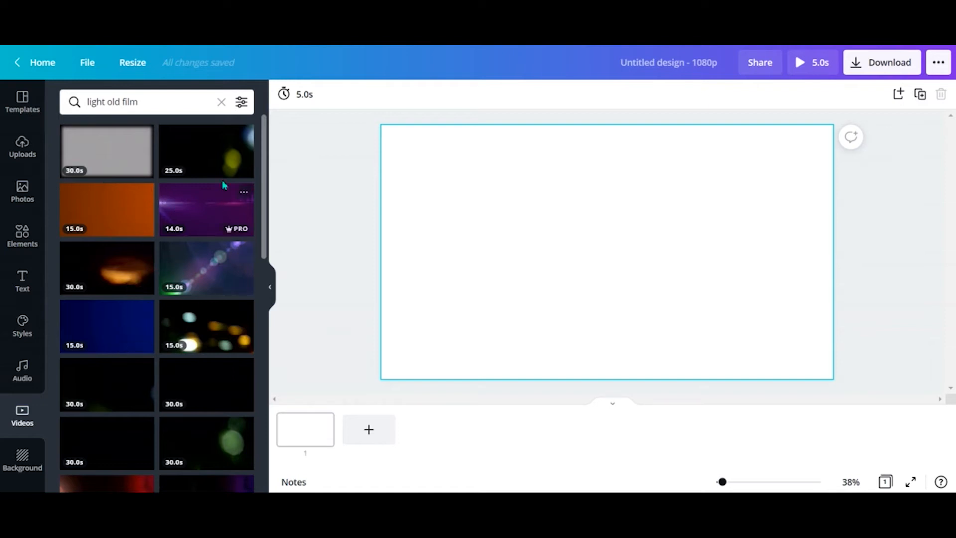
pyautogui.click(106, 150)
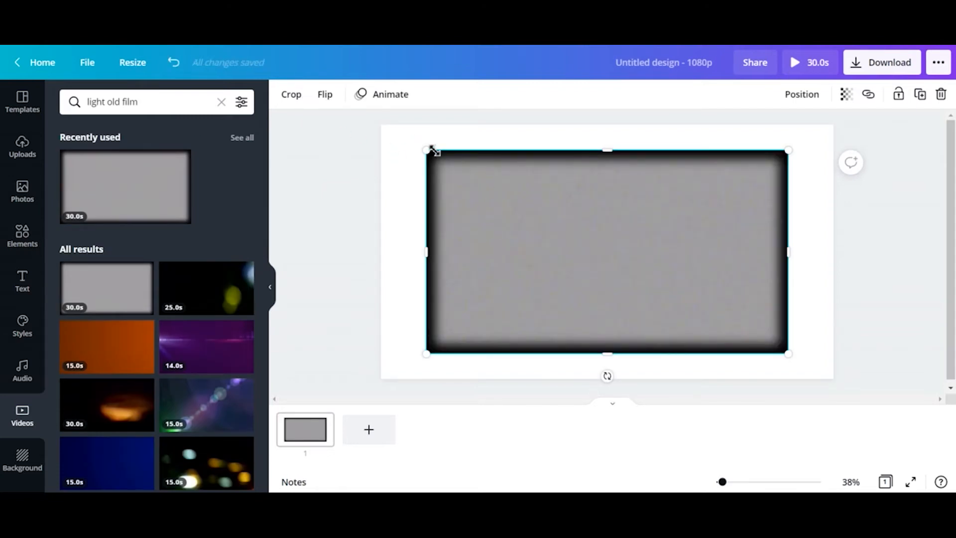
pyautogui.moveTo(420, 154); pyautogui.dragTo(379, 136)
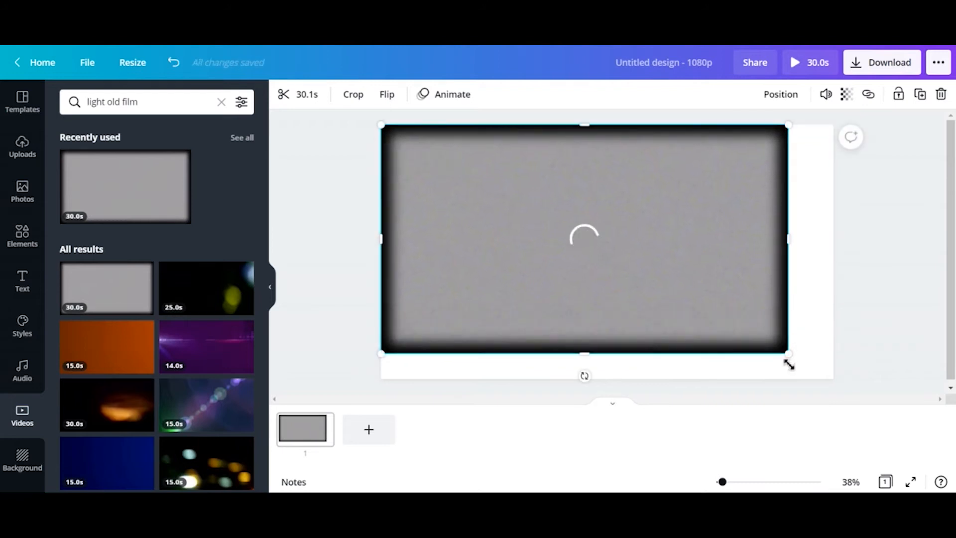
pyautogui.moveTo(789, 357); pyautogui.dragTo(833, 382)
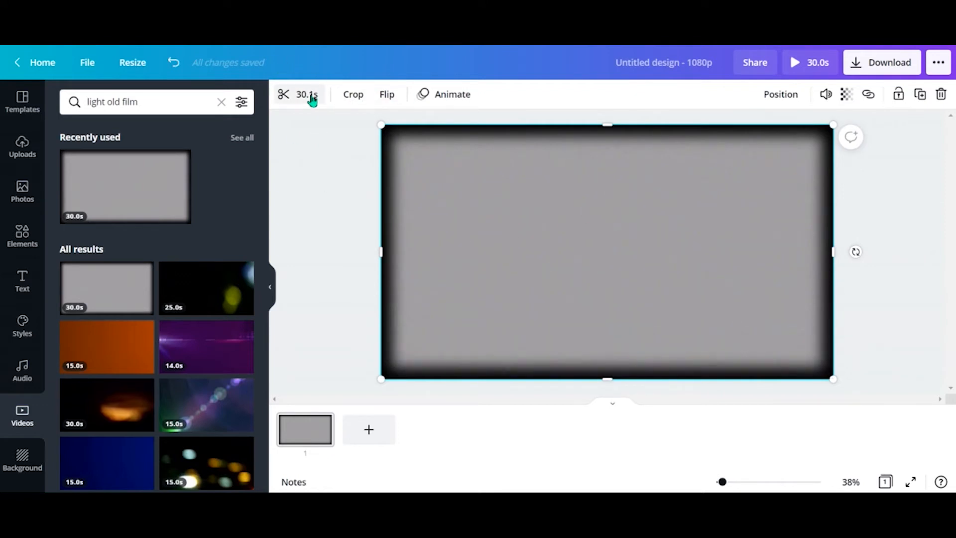
# Trim the film background clip to 1.0 second
pyautogui.click(310, 95)
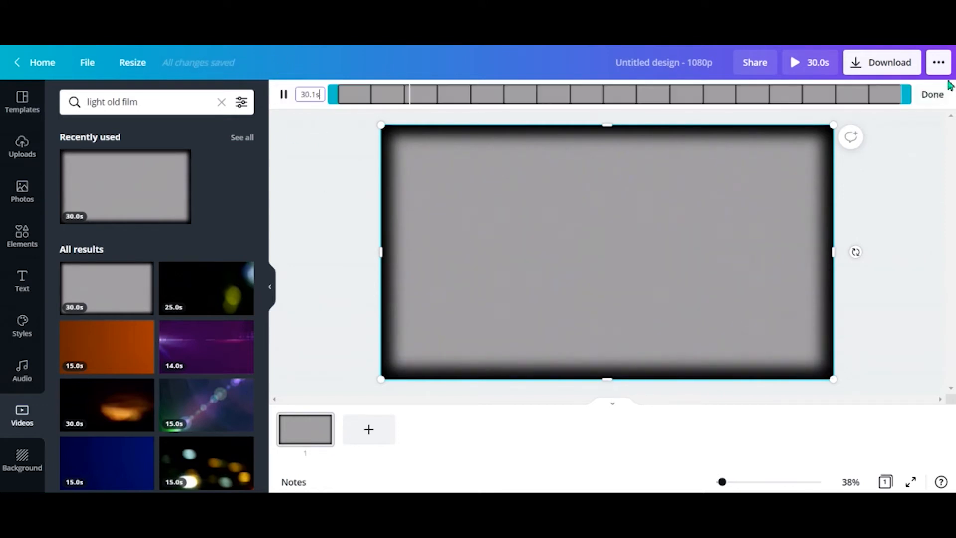
pyautogui.moveTo(907, 95); pyautogui.dragTo(362, 93)
pyautogui.click(284, 94)
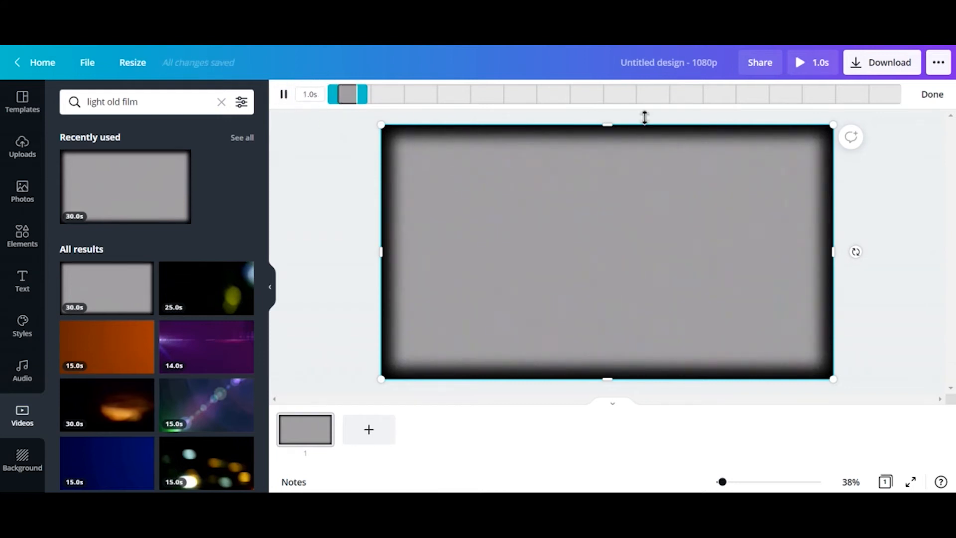
pyautogui.click(933, 95)
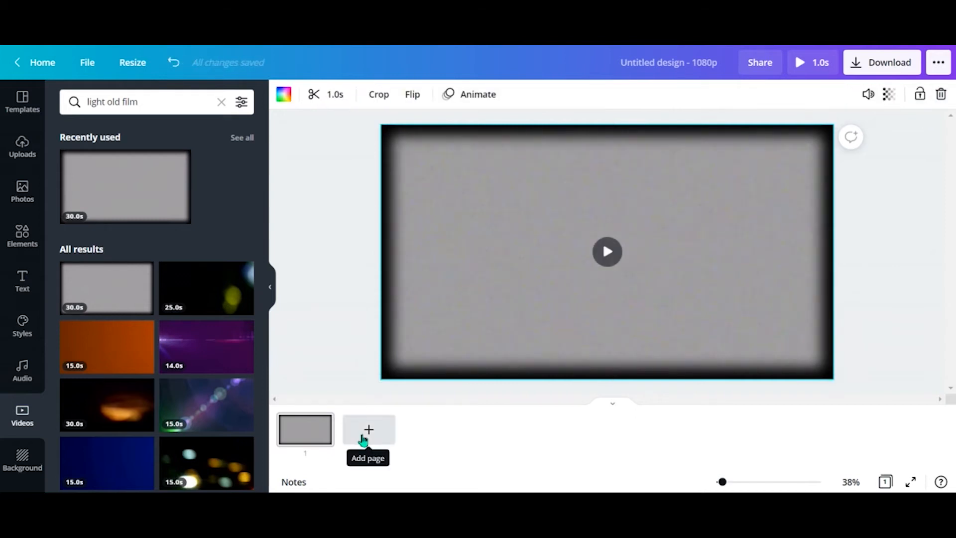
# Duplicate the film background page three times and delete the blank page at the end, leaving four film pages
pyautogui.click(364, 438)
pyautogui.click(310, 438)
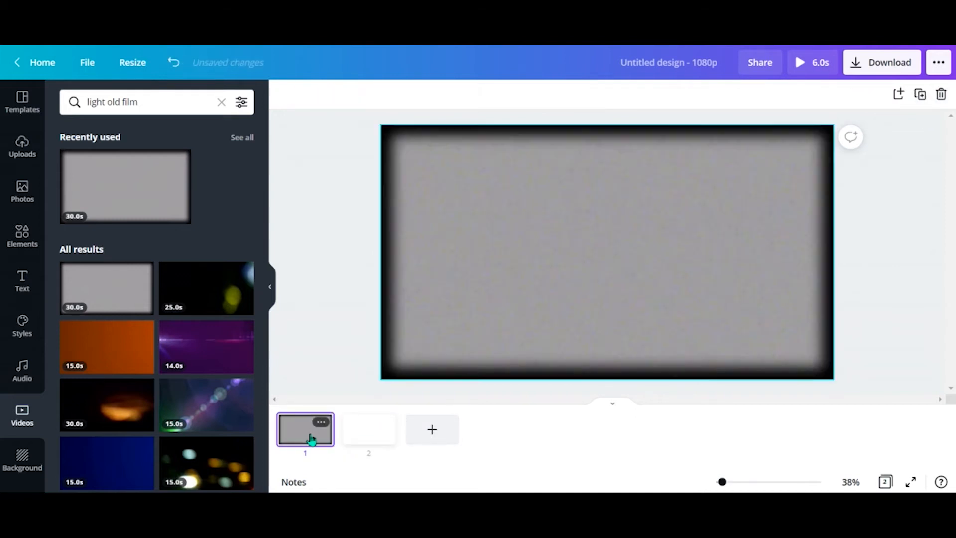
pyautogui.click(919, 94)
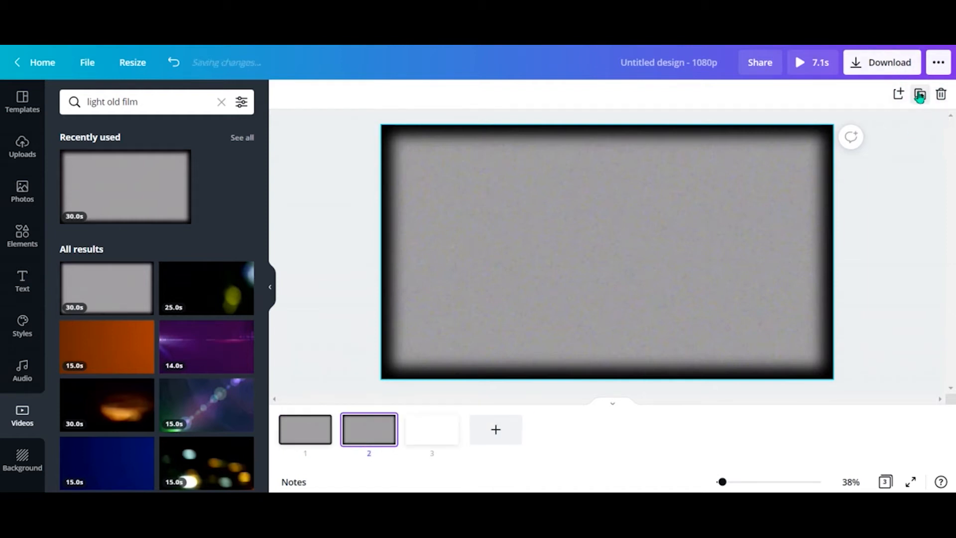
pyautogui.click(920, 94)
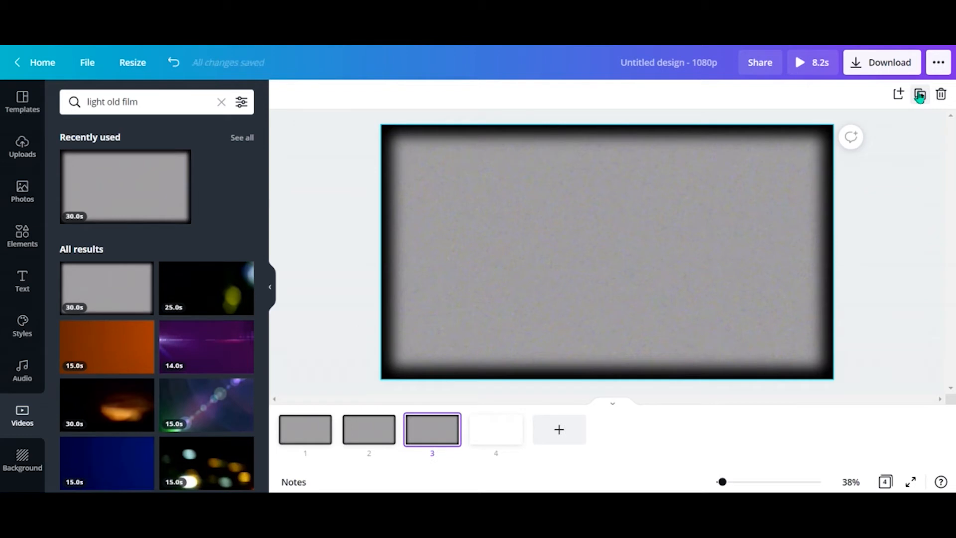
pyautogui.click(919, 95)
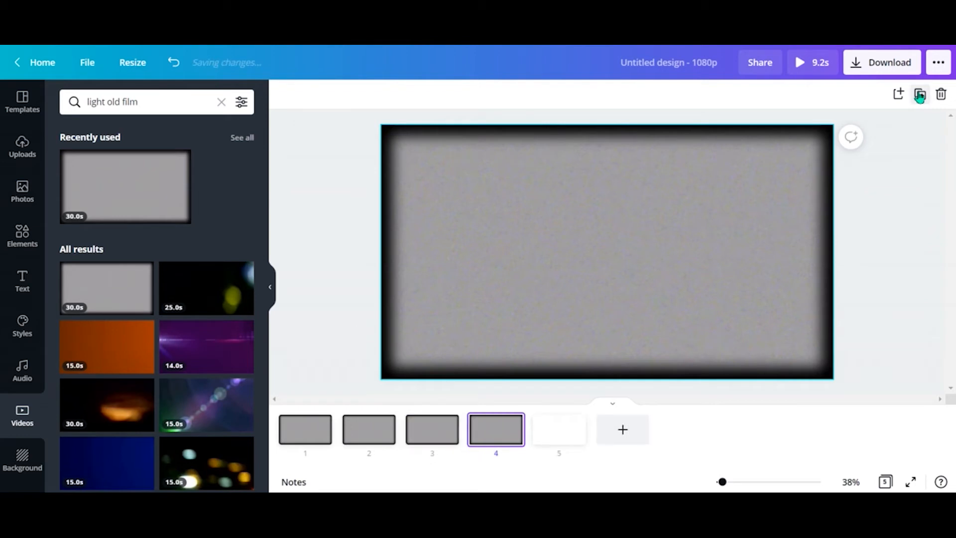
pyautogui.click(563, 427)
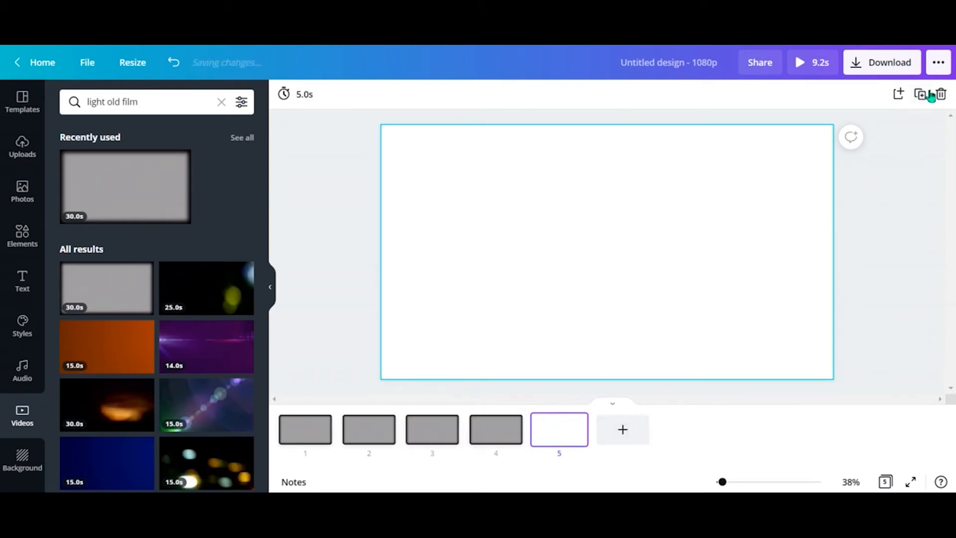
pyautogui.click(941, 96)
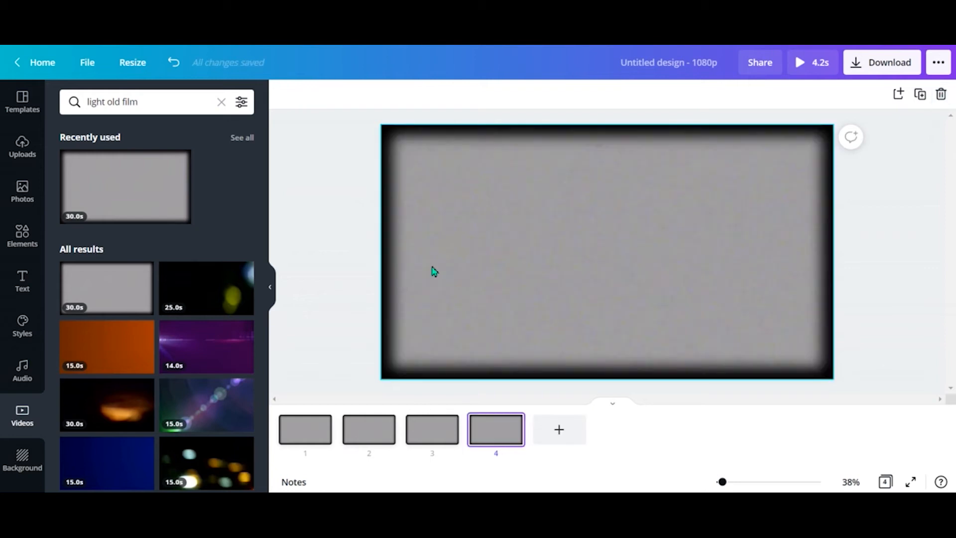
# Add the glowing yellow "SHINE SHINE SHINE" font combination to page 1
pyautogui.click(317, 440)
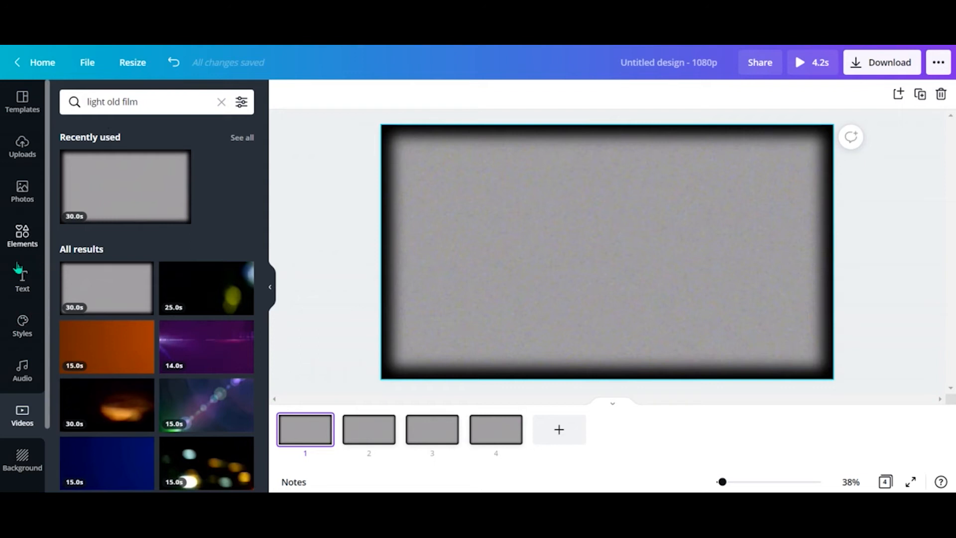
pyautogui.click(29, 290)
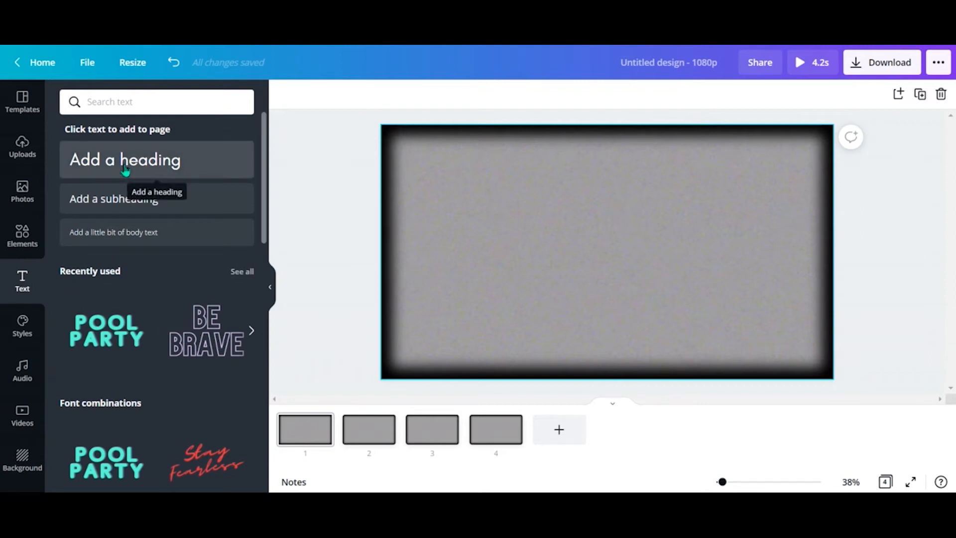
pyautogui.scroll(-2, 199, 299)
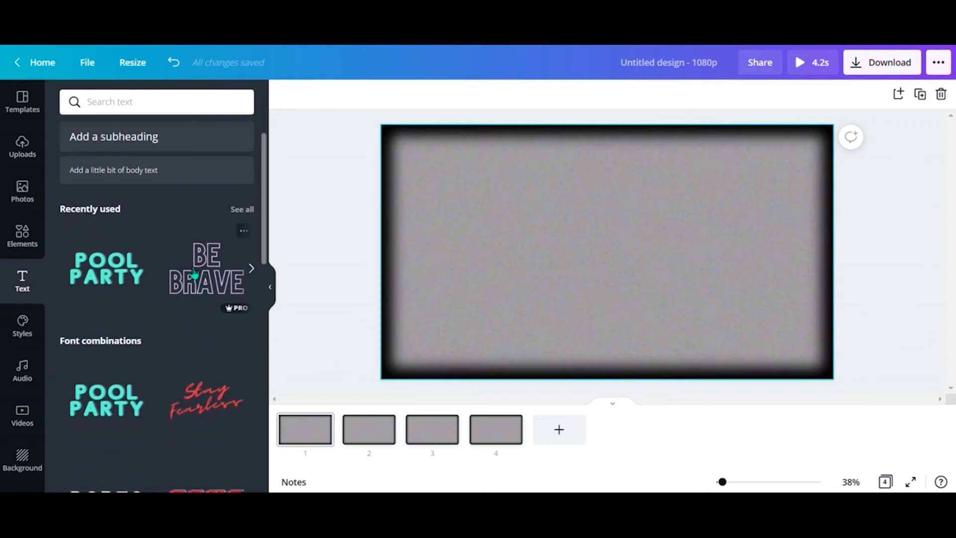
pyautogui.scroll(-2, 195, 272)
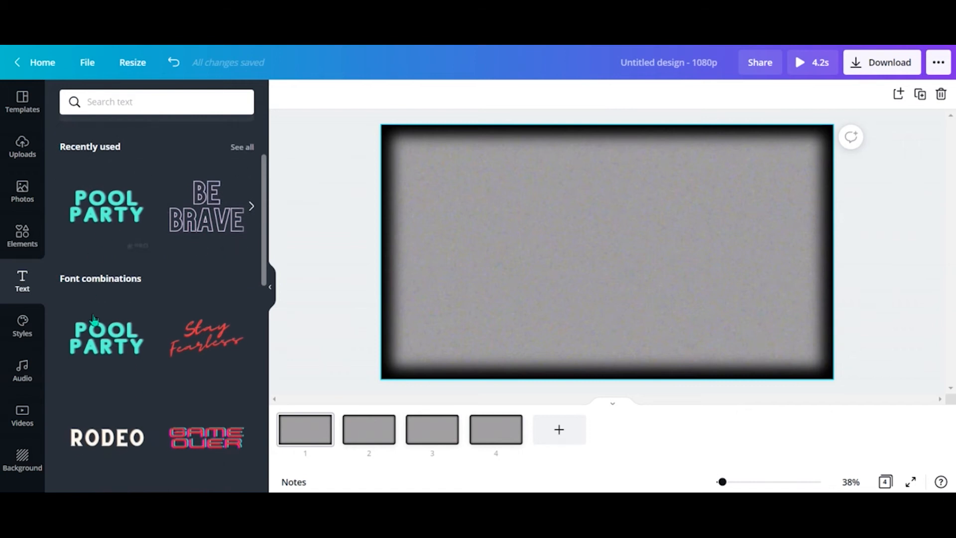
pyautogui.scroll(-1, 129, 301)
pyautogui.scroll(2, 129, 301)
pyautogui.scroll(-5, 149, 329)
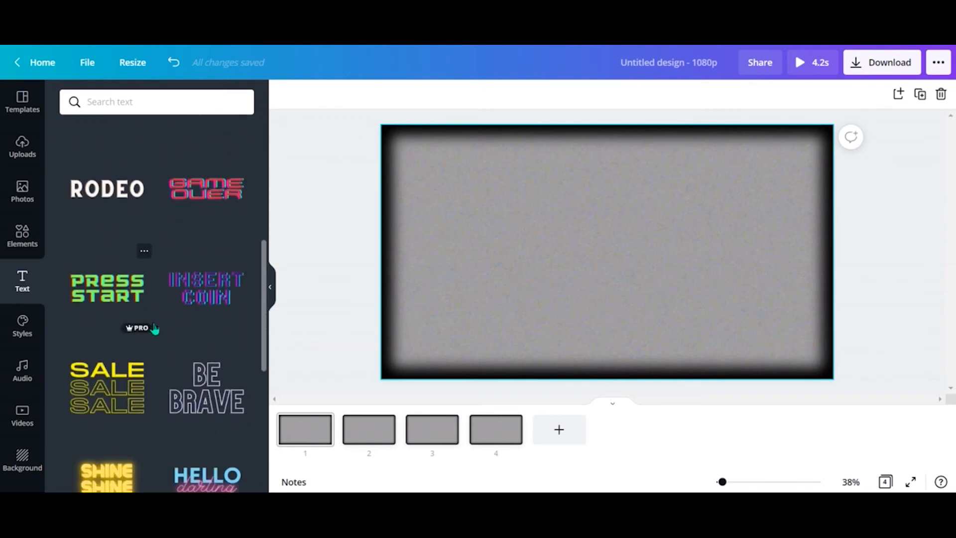
pyautogui.scroll(-3, 154, 331)
pyautogui.scroll(-1, 174, 331)
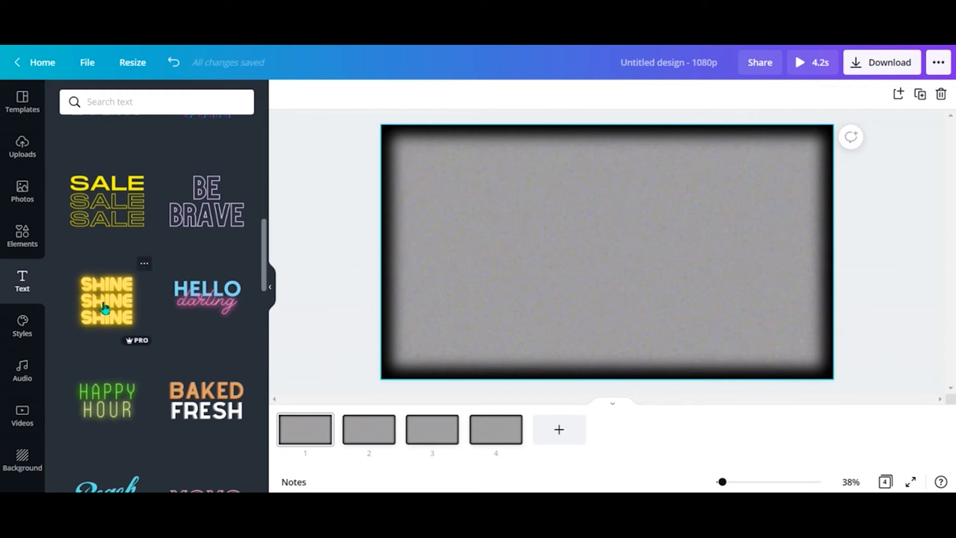
pyautogui.click(119, 311)
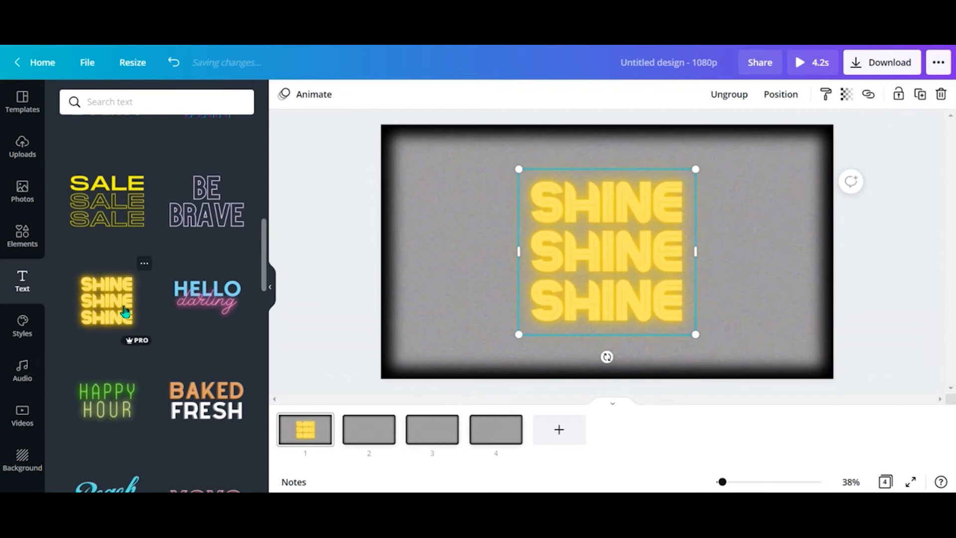
# Clear the upper two SHINE words on page 1 and replace the lowest one with "3"
pyautogui.click(581, 237)
pyautogui.doubleClick(560, 252)
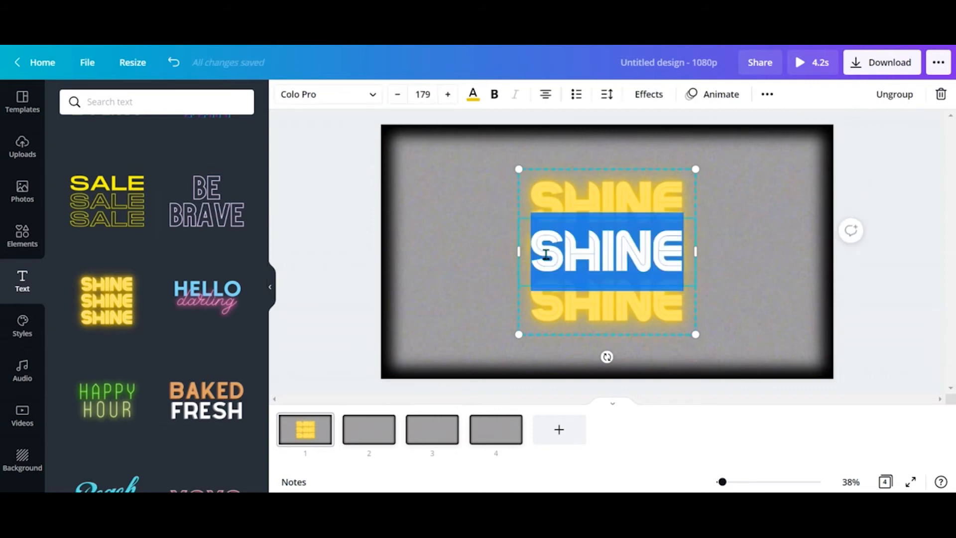
pyautogui.press('Delete')
pyautogui.click(543, 206)
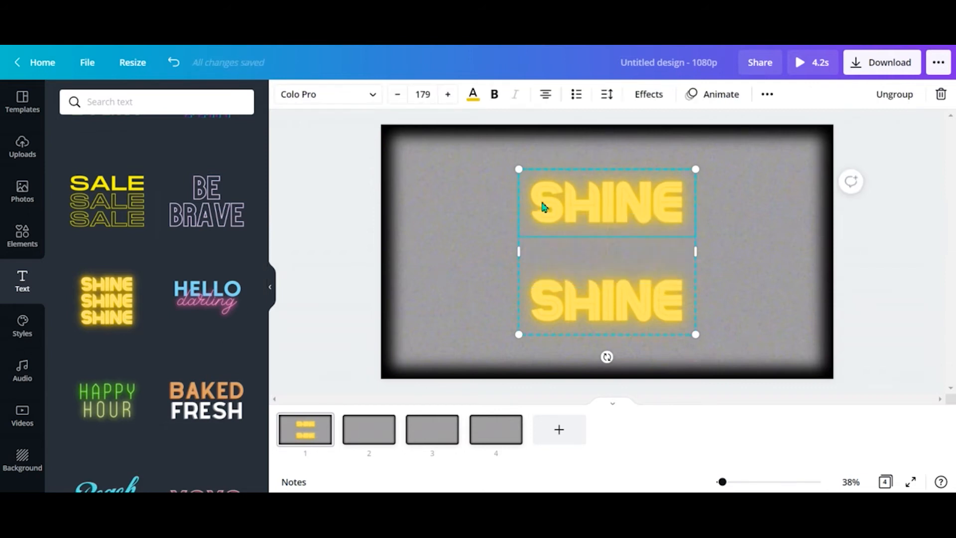
pyautogui.press('Delete')
pyautogui.click(592, 303)
pyautogui.moveTo(530, 302); pyautogui.dragTo(672, 299)
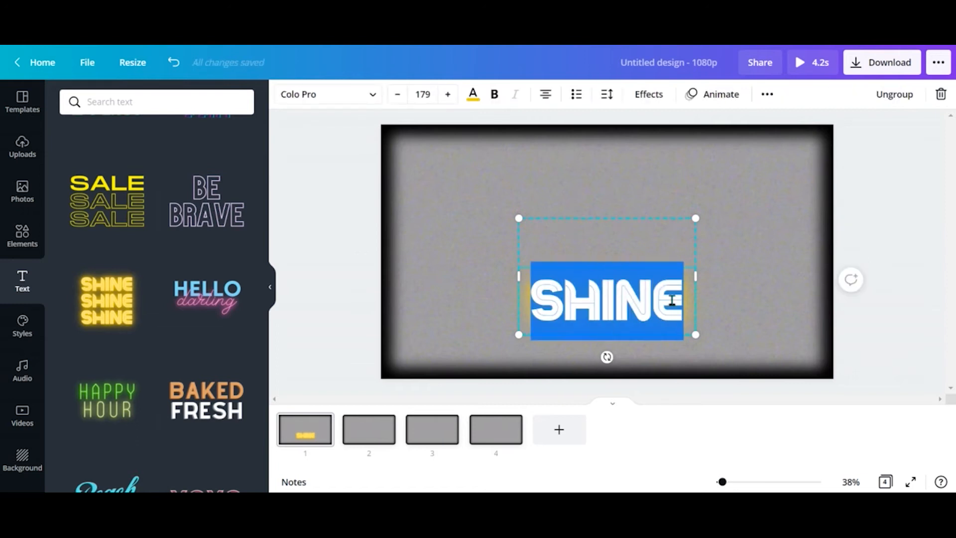
pyautogui.press('Delete')
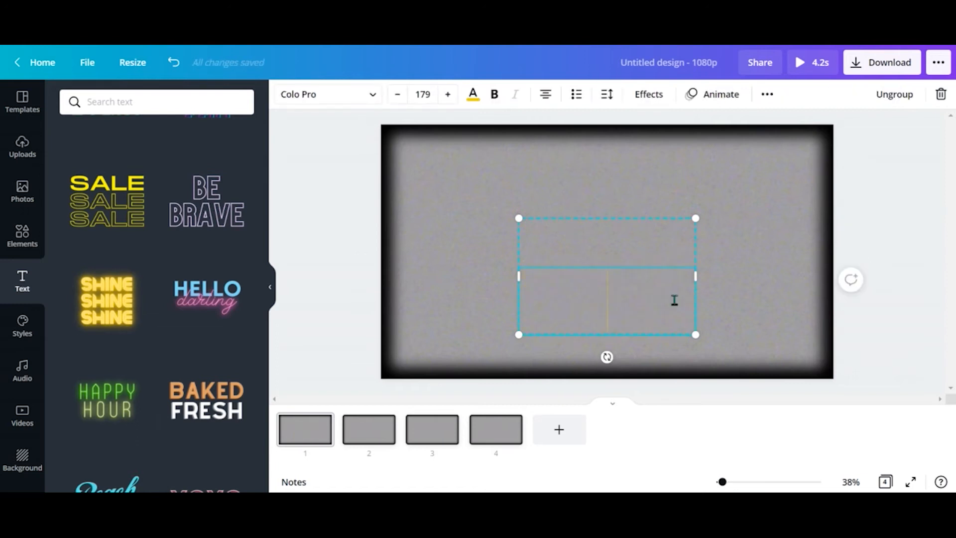
pyautogui.write('3')
pyautogui.click(747, 274)
# Ungroup the text on page 1 and delete the leftover empty text box above the 3
pyautogui.click(607, 291)
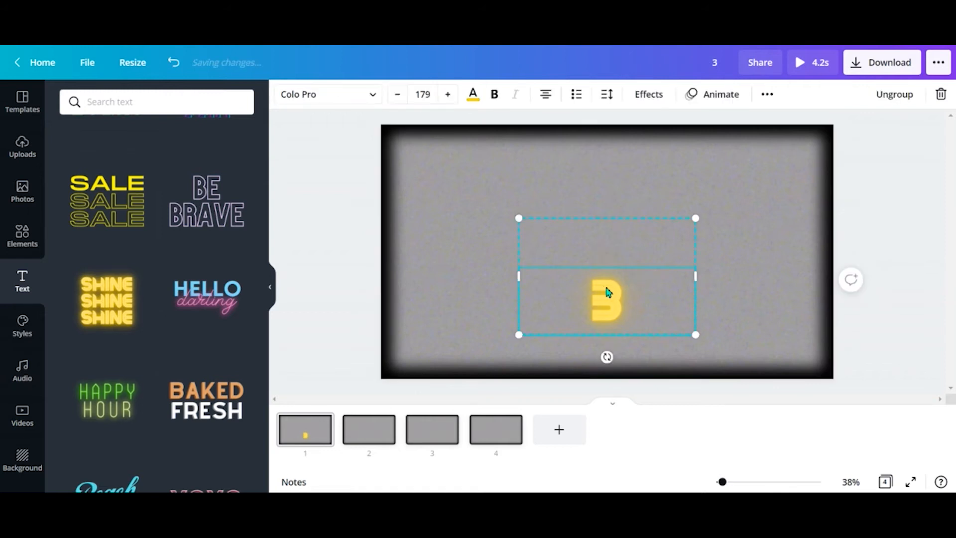
pyautogui.click(895, 94)
pyautogui.click(647, 256)
pyautogui.click(571, 309)
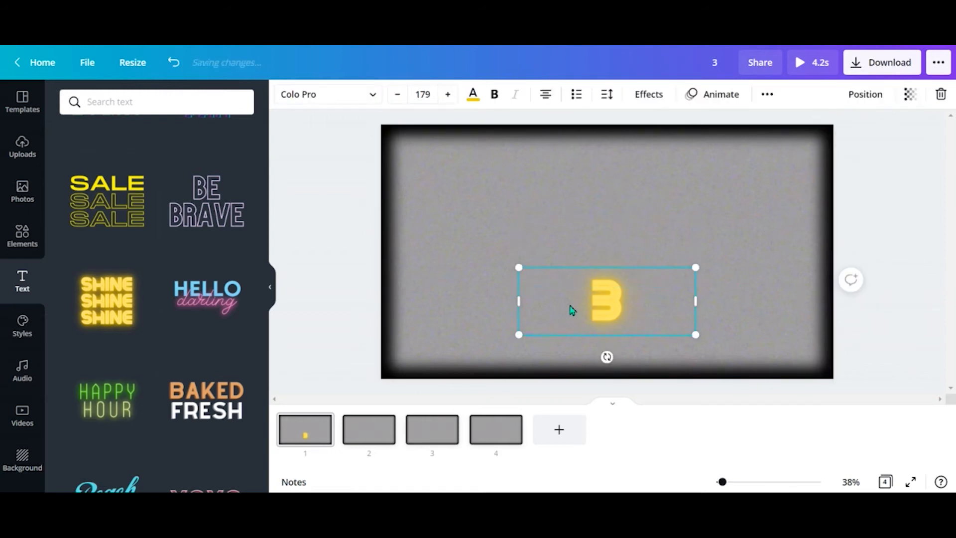
pyautogui.click(575, 249)
pyautogui.press('Delete')
# Move the glowing 3 to the centre of page 1 and enlarge it to font size 355
pyautogui.moveTo(606, 281); pyautogui.dragTo(601, 232)
pyautogui.moveTo(689, 285); pyautogui.dragTo(784, 347)
pyautogui.moveTo(511, 218); pyautogui.dragTo(445, 186)
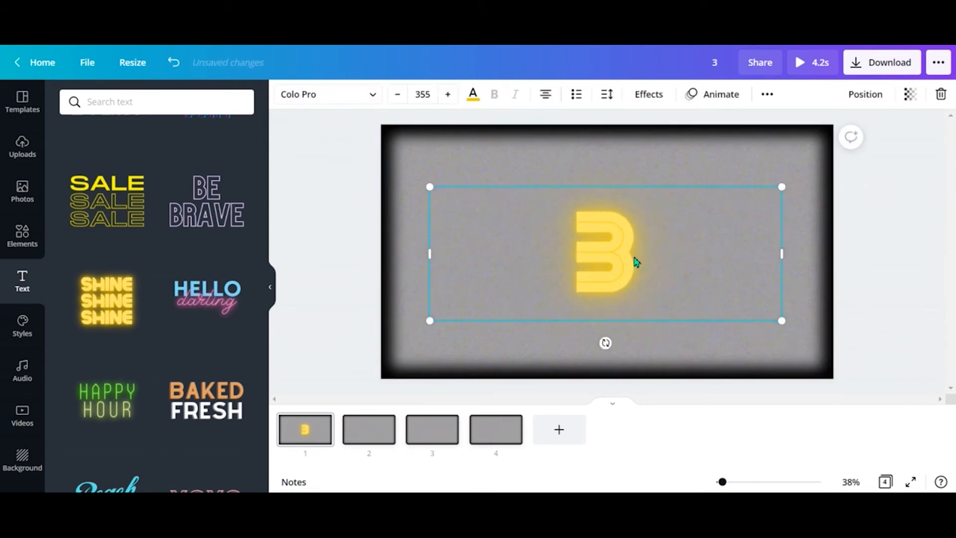
# Copy the glowing 3 from page 1 onto page 2 and change the number to "2"
pyautogui.rightClick(645, 246)
pyautogui.click(698, 271)
pyautogui.click(370, 428)
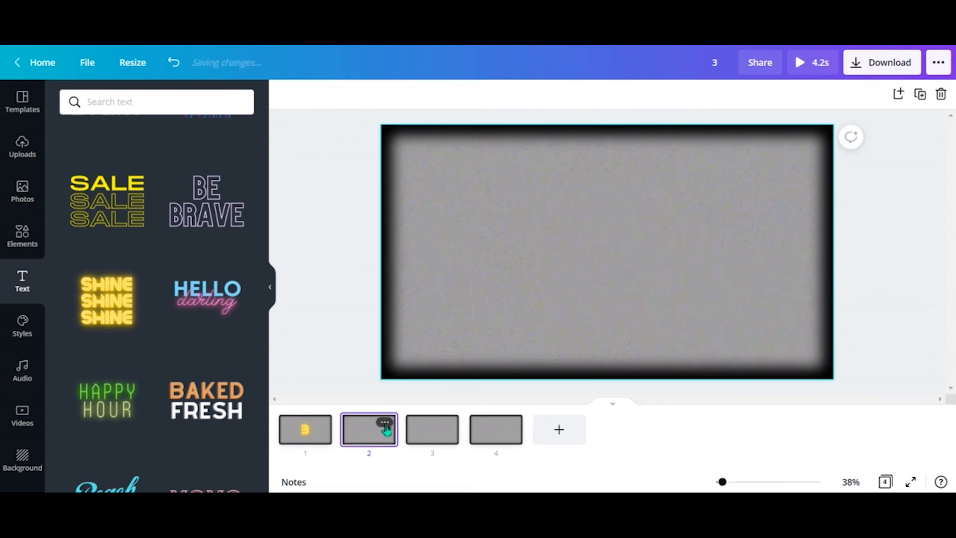
pyautogui.rightClick(611, 249)
pyautogui.click(647, 283)
pyautogui.doubleClick(647, 253)
pyautogui.write('2')
# Paste the copied glowing number onto page 3 and change it to "1"
pyautogui.click(438, 425)
pyautogui.rightClick(613, 251)
pyautogui.click(646, 291)
pyautogui.doubleClick(642, 259)
pyautogui.write('1')
# Paste the copied glowing number onto page 4 and change it to "0"
pyautogui.click(500, 423)
pyautogui.rightClick(601, 272)
pyautogui.click(640, 313)
pyautogui.press('Delete')
pyautogui.rightClick(611, 274)
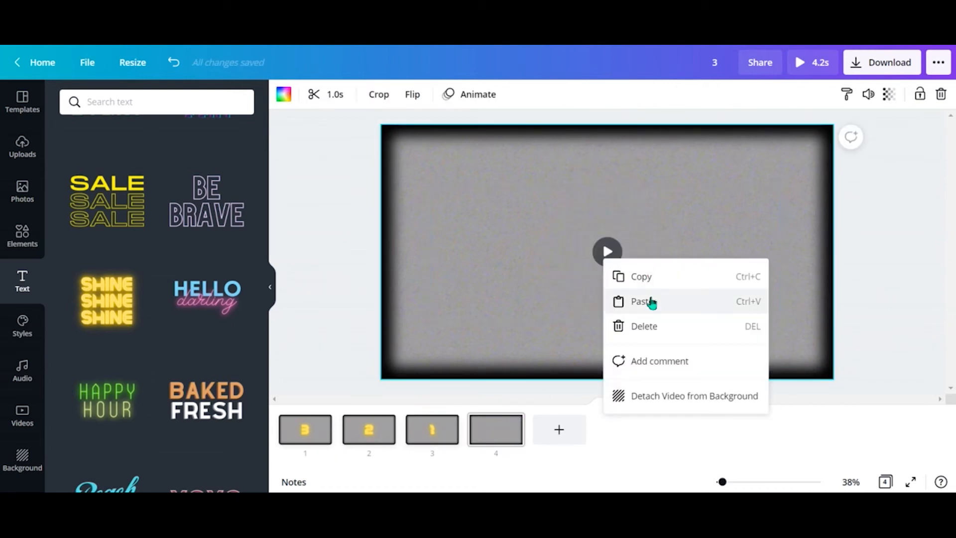
pyautogui.click(652, 301)
pyautogui.doubleClick(640, 252)
pyautogui.write('0')
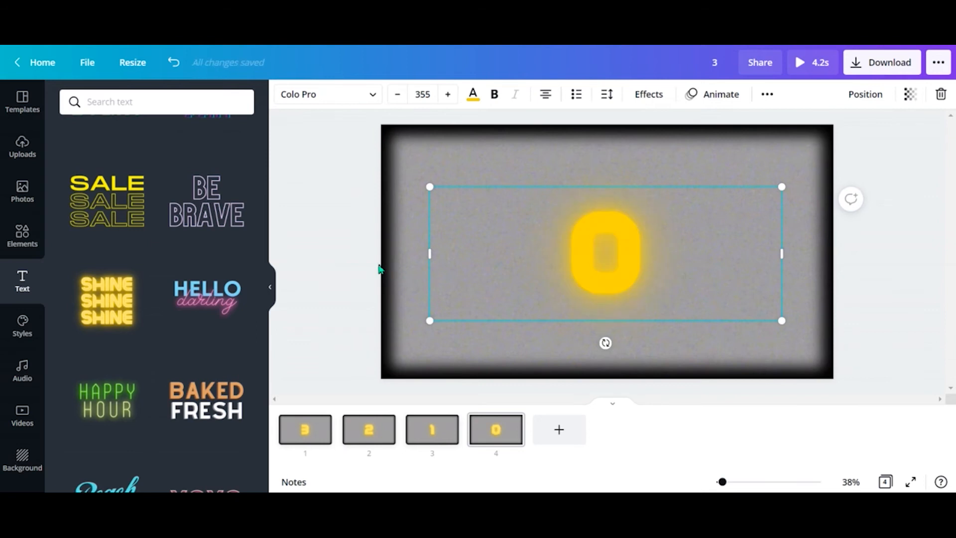
pyautogui.click(358, 262)
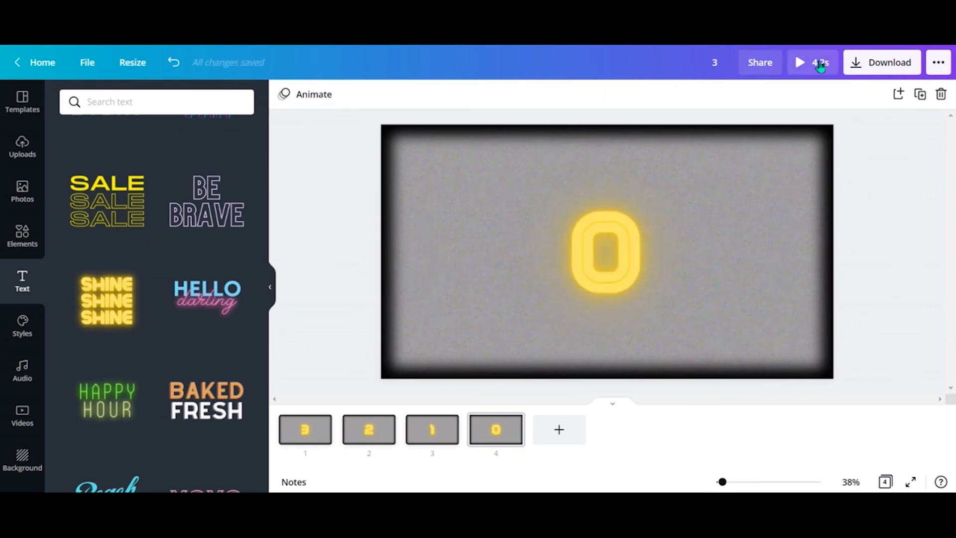
# Preview the whole countdown video through to its end and close the preview
pyautogui.click(816, 63)
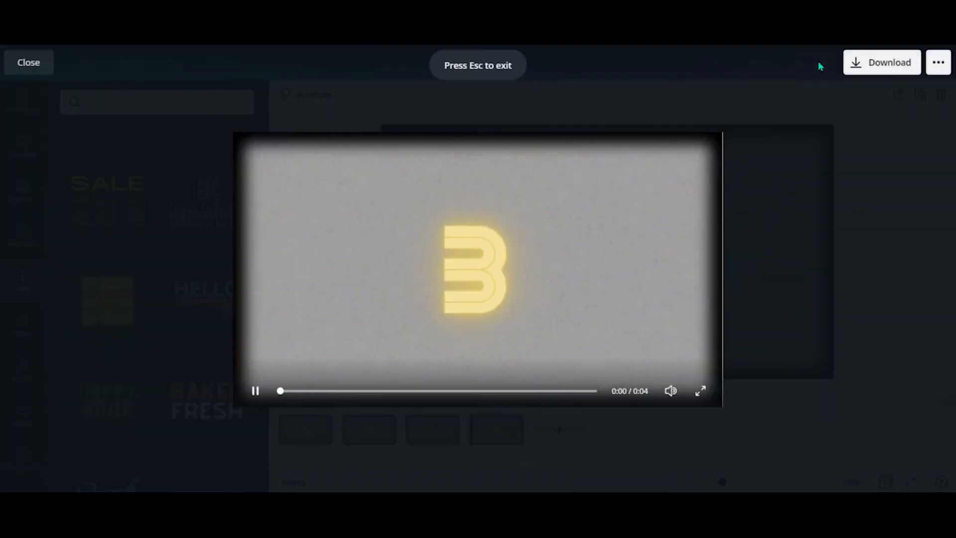
pyautogui.moveTo(477, 272)
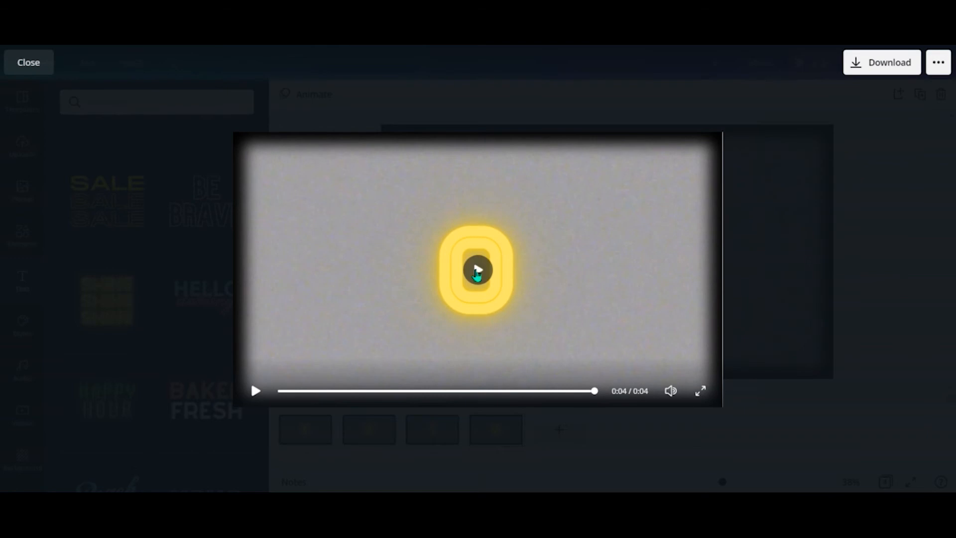
pyautogui.click(808, 239)
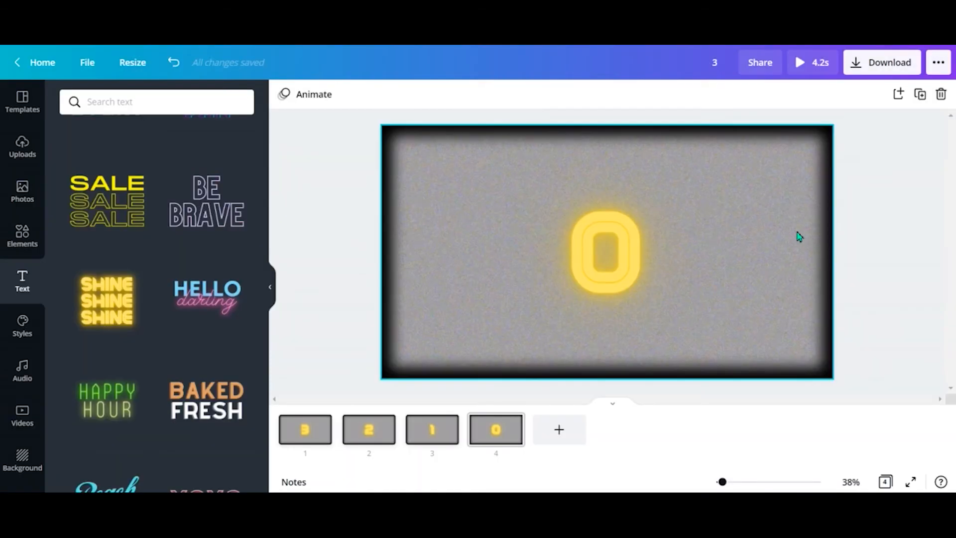
# Apply the Fade text animation to the glowing 0 on page 4
pyautogui.click(596, 267)
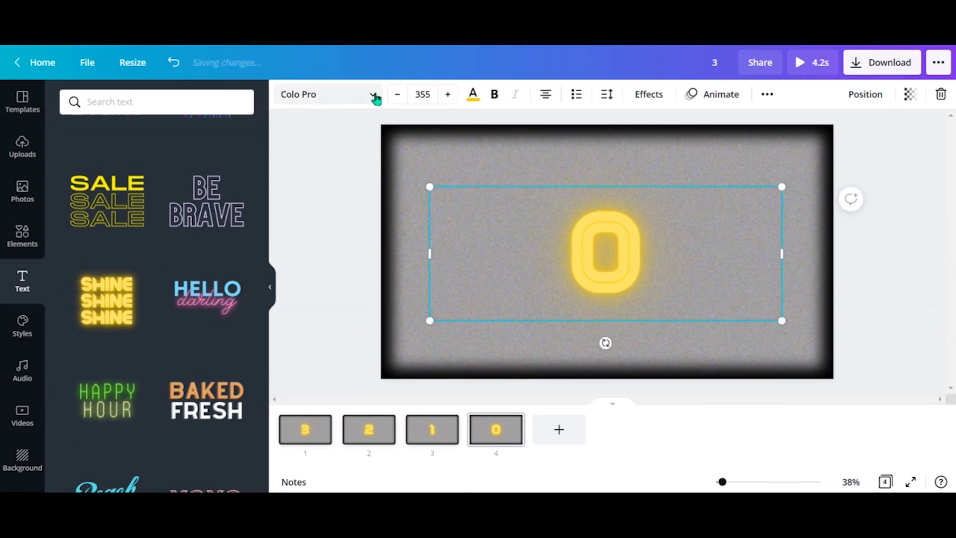
pyautogui.click(713, 98)
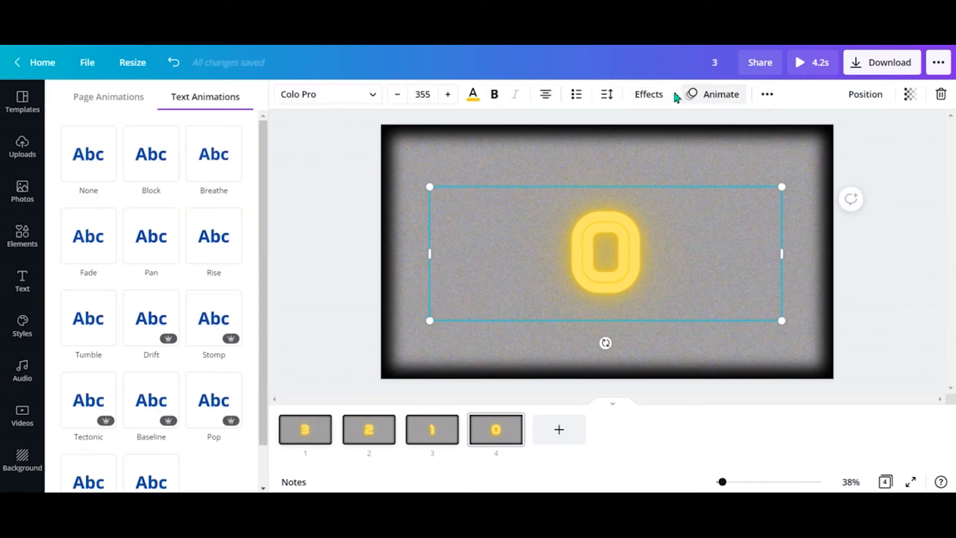
pyautogui.click(93, 235)
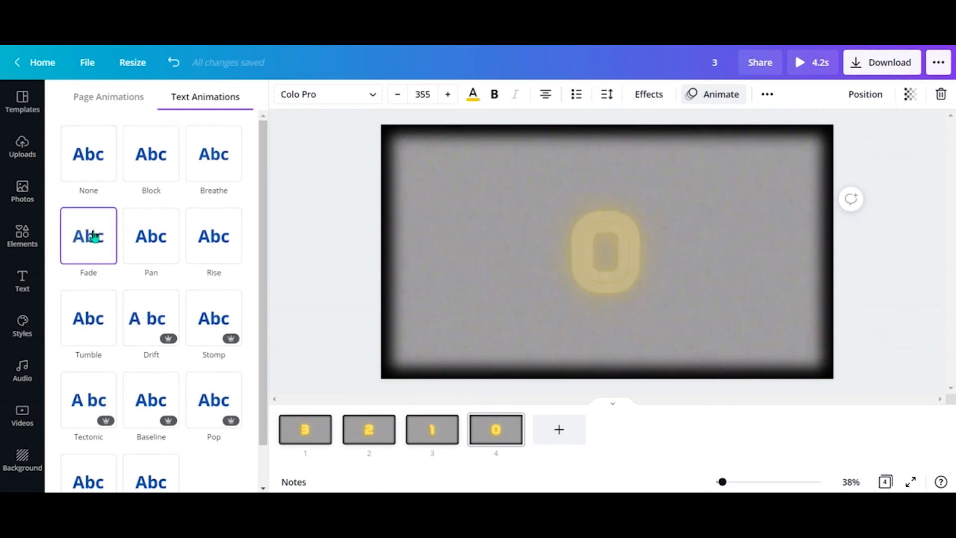
# Apply the Fade text animation to the glowing 1 on page 3
pyautogui.click(448, 437)
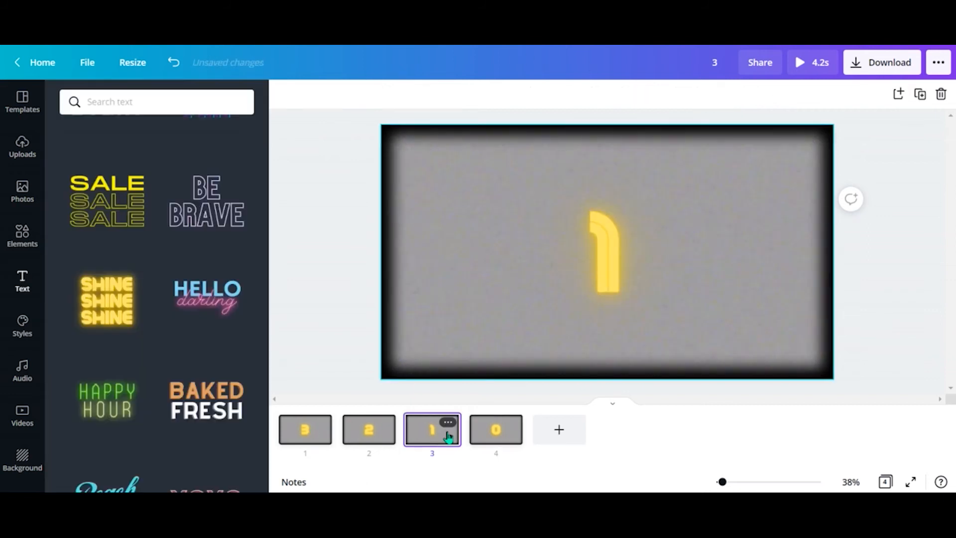
pyautogui.click(617, 232)
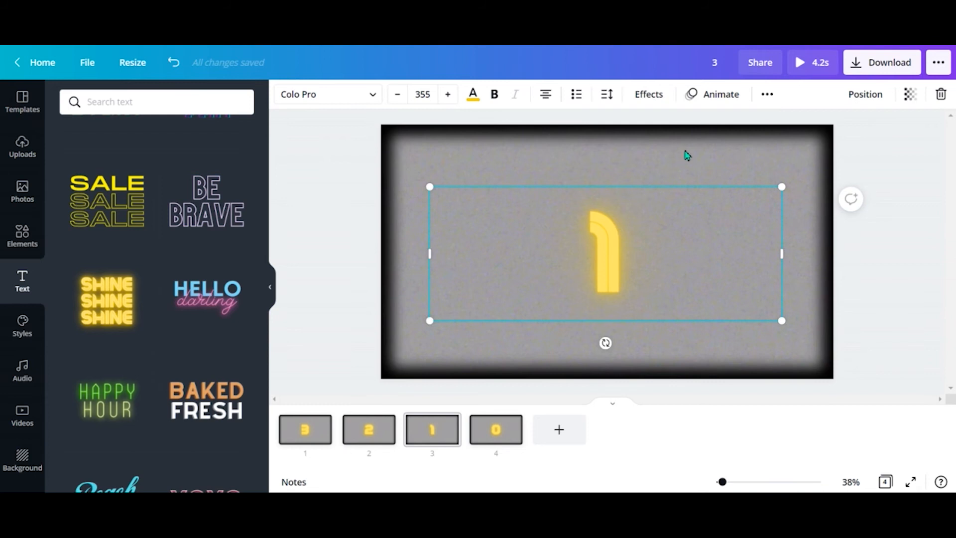
pyautogui.click(720, 96)
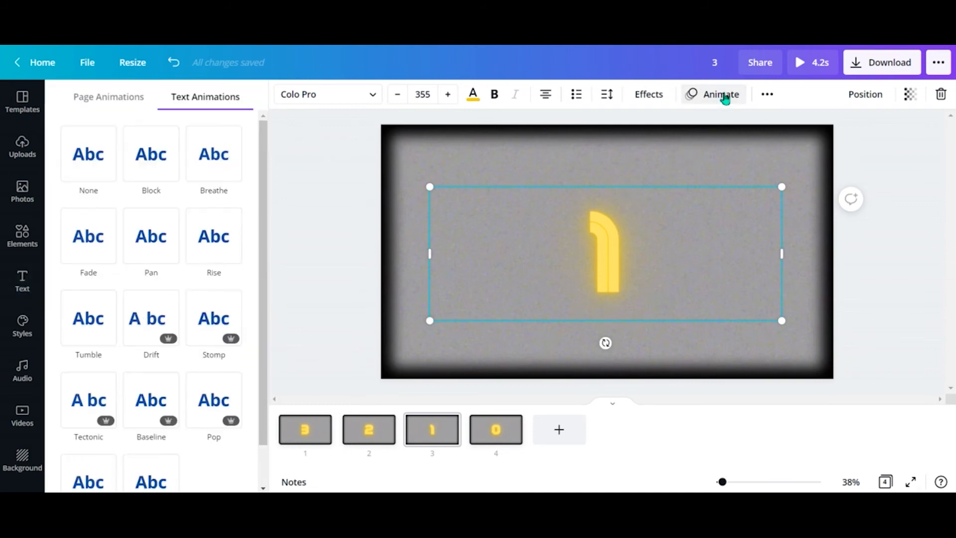
pyautogui.click(99, 237)
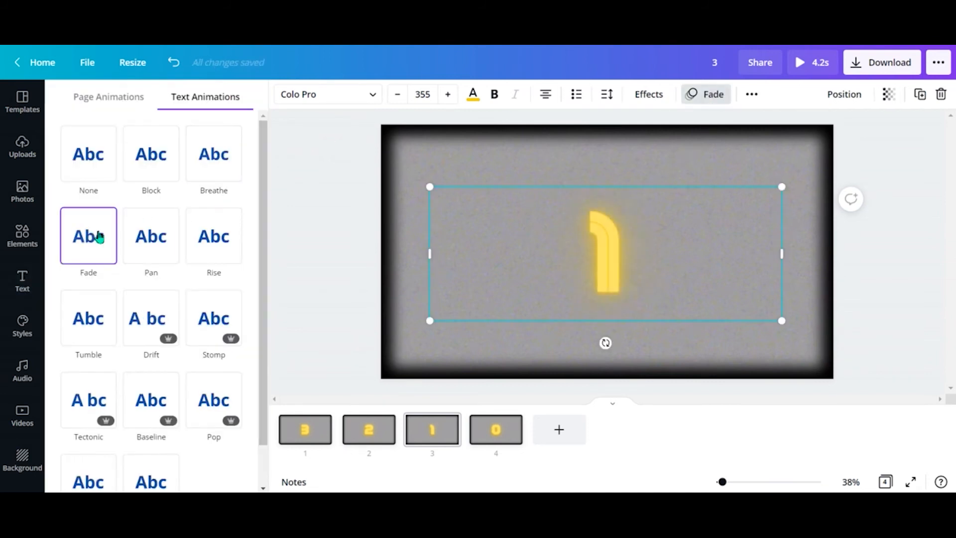
# Apply the Fade text animation to the glowing 2 on page 2
pyautogui.click(368, 430)
pyautogui.click(621, 265)
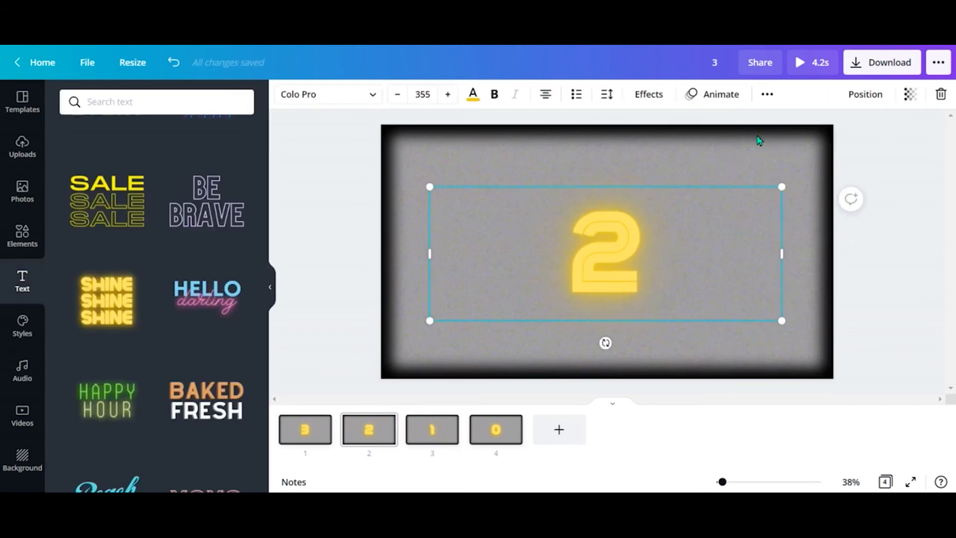
pyautogui.click(720, 94)
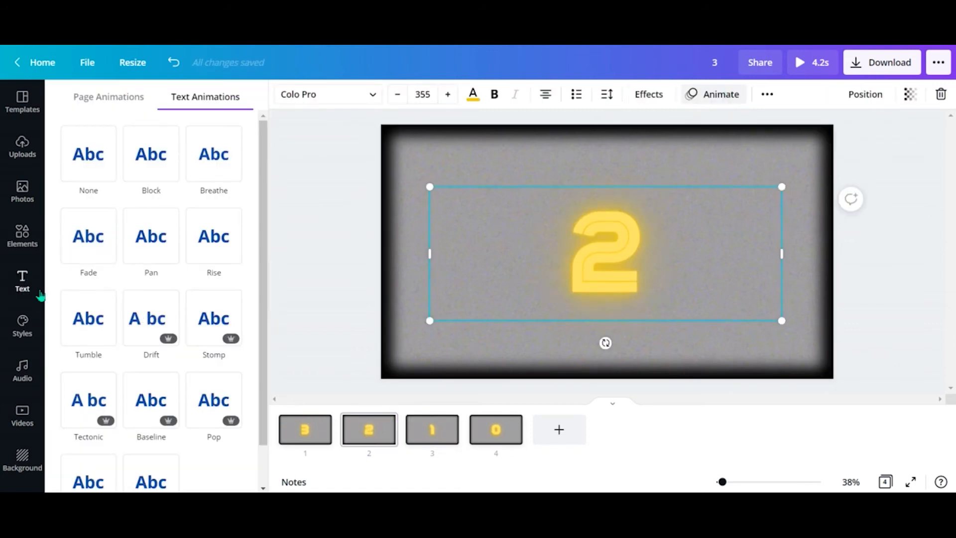
pyautogui.click(78, 244)
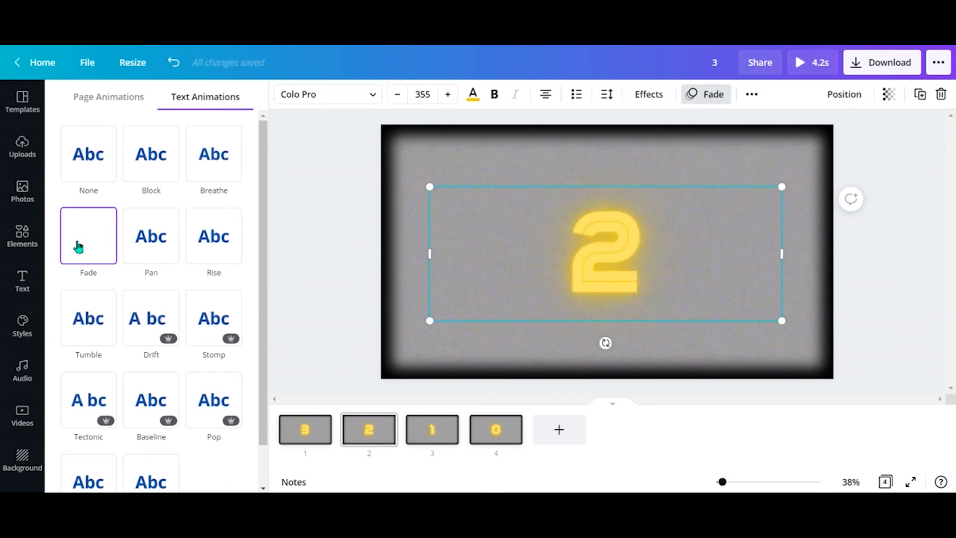
# Apply the Fade text animation to the glowing 3 on page 1
pyautogui.click(313, 434)
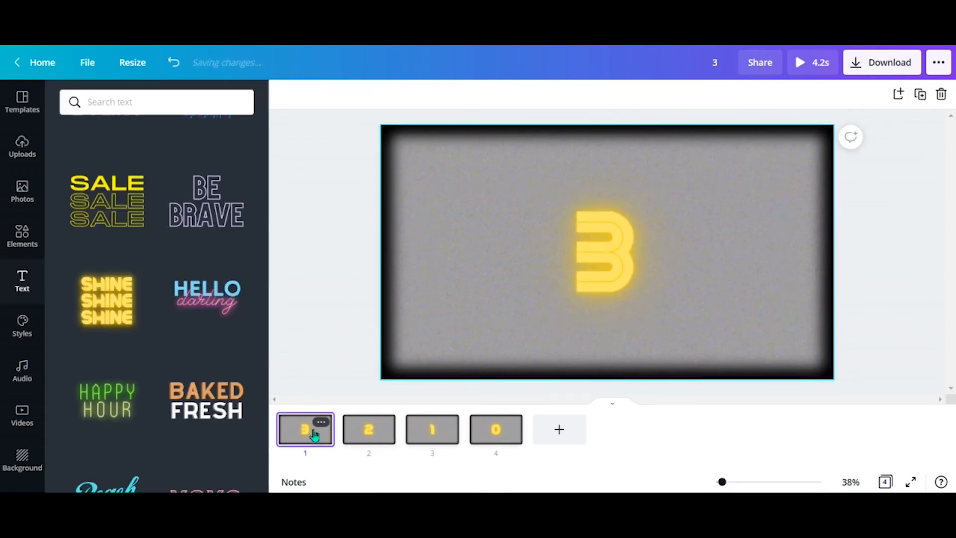
pyautogui.click(642, 244)
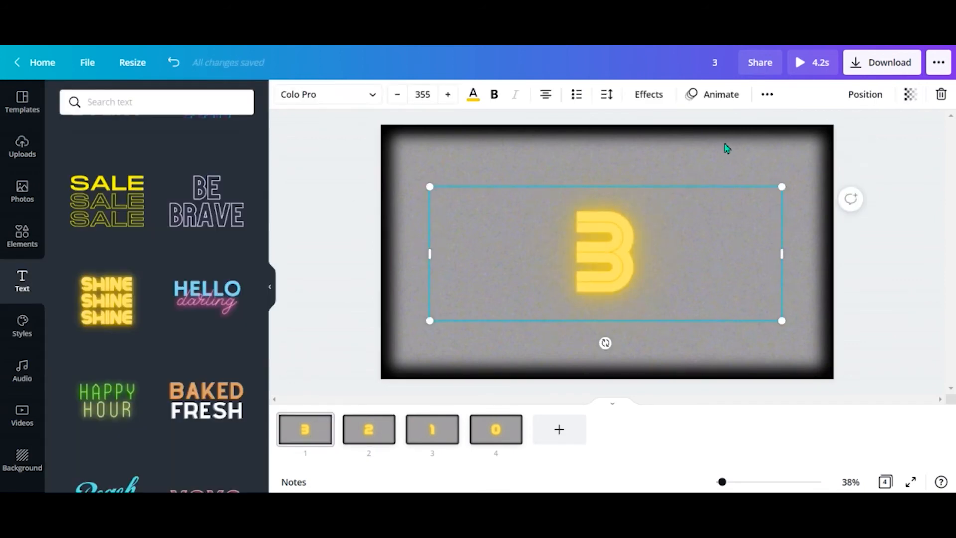
pyautogui.click(729, 97)
pyautogui.click(89, 249)
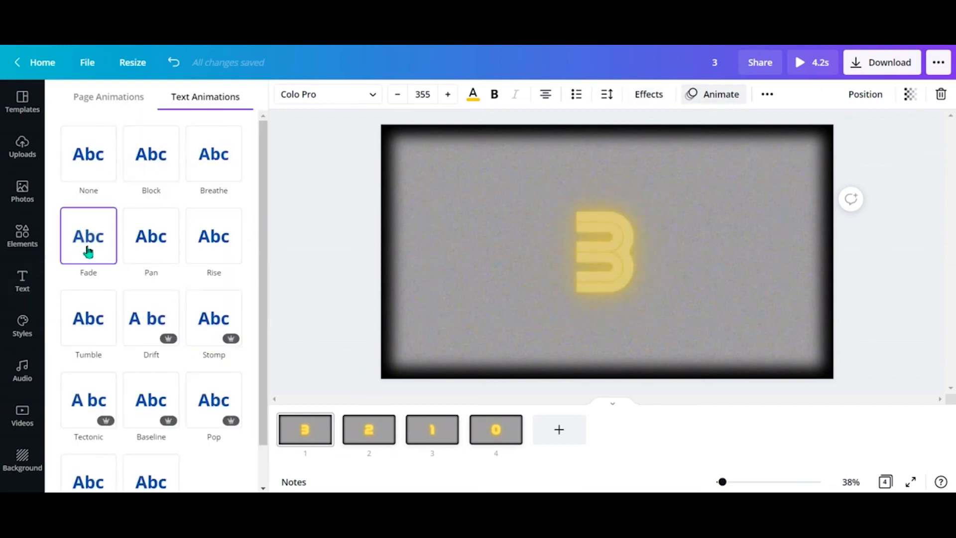
# Preview the countdown video with the fading numbers through to its end and close the preview
pyautogui.click(329, 200)
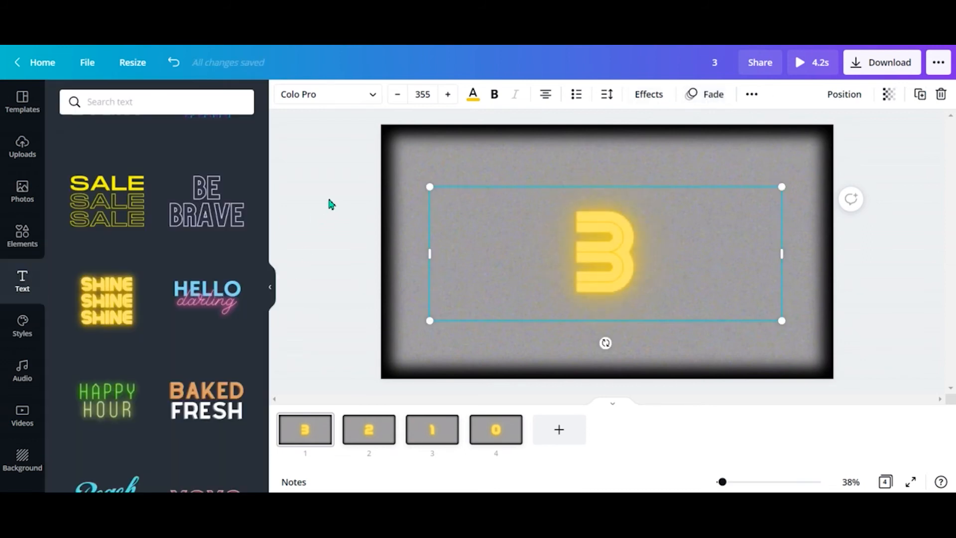
pyautogui.click(812, 63)
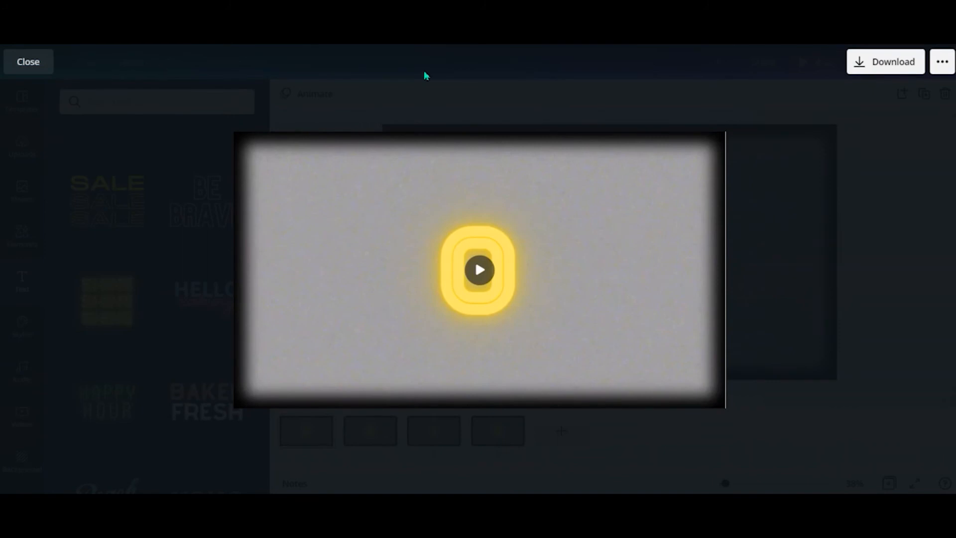
pyautogui.press('Escape')
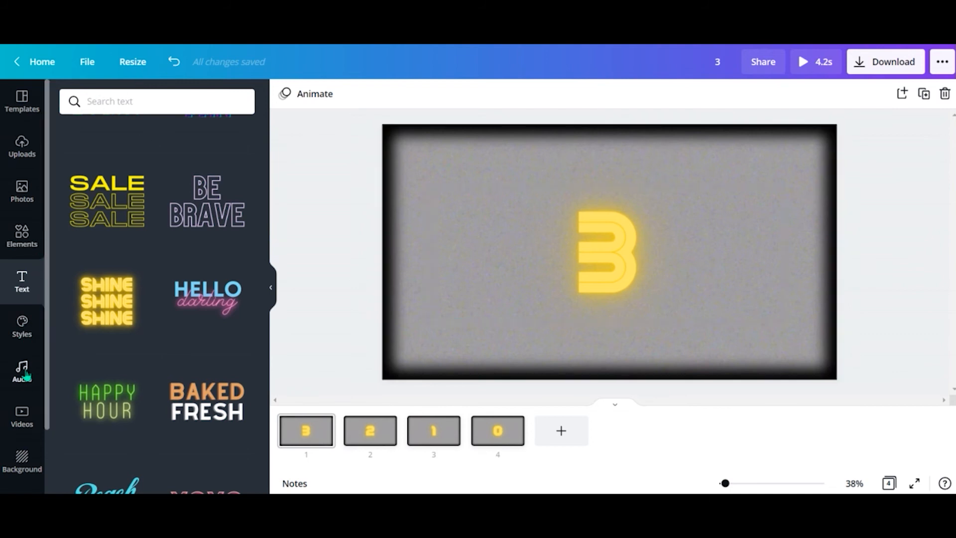
# Search the stock video library for "count down" clips
pyautogui.click(22, 417)
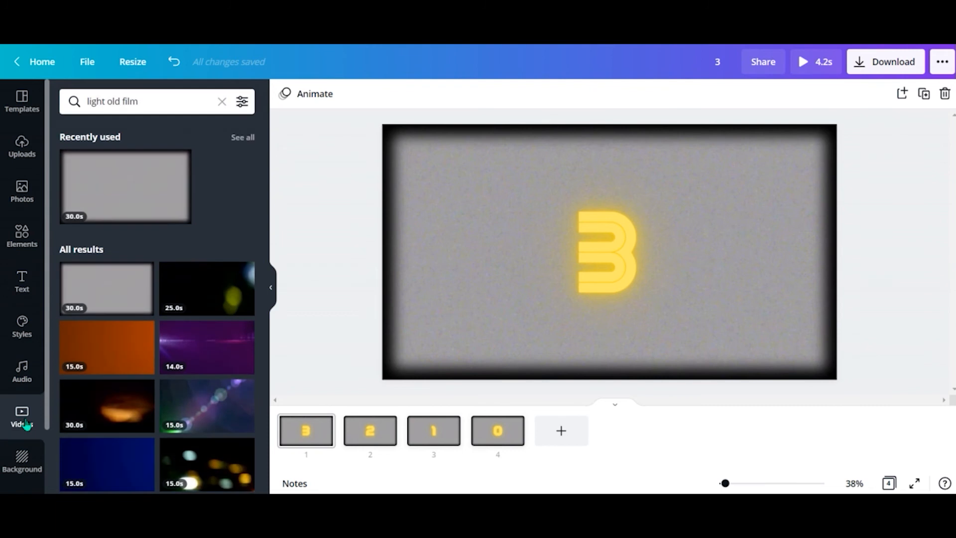
pyautogui.click(94, 101)
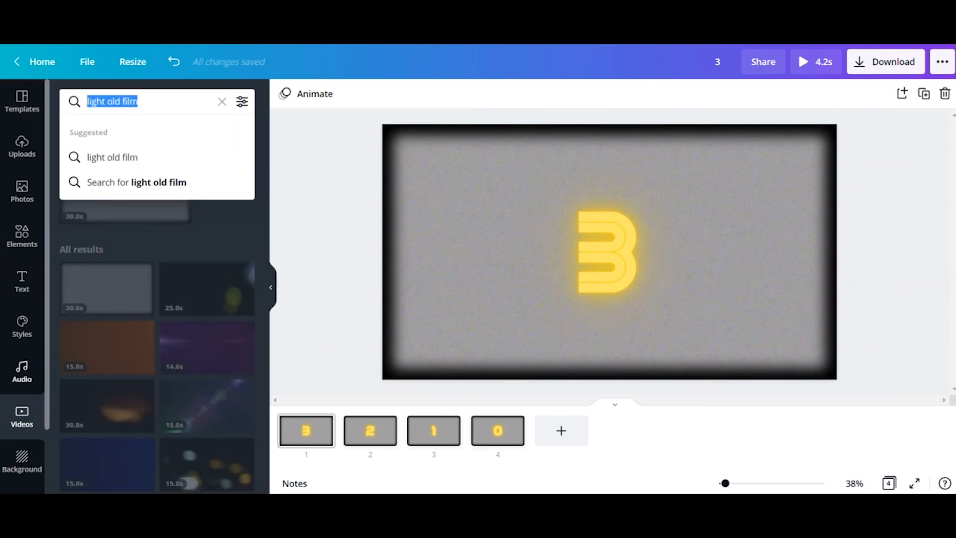
pyautogui.write('count don')
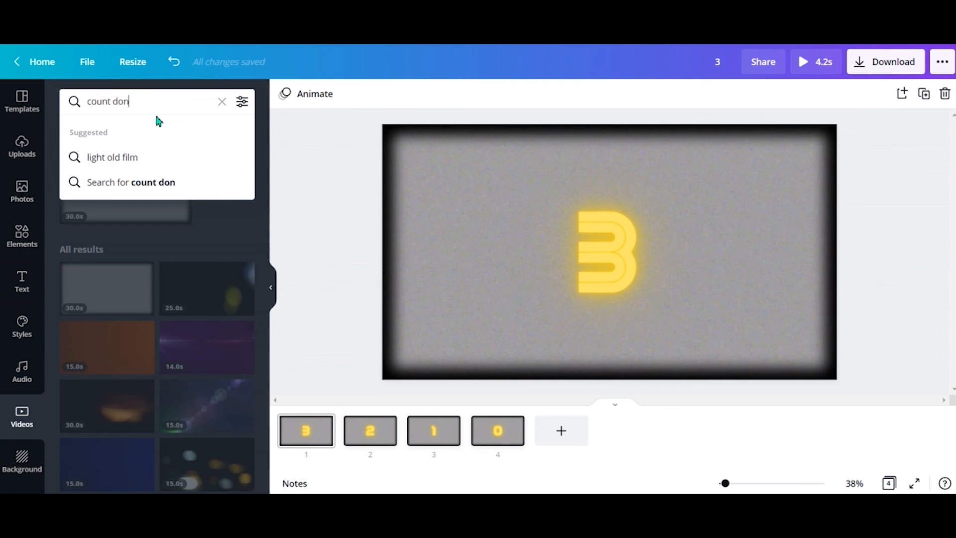
pyautogui.press('BackSpace')
pyautogui.write('wn')
pyautogui.press('Return')
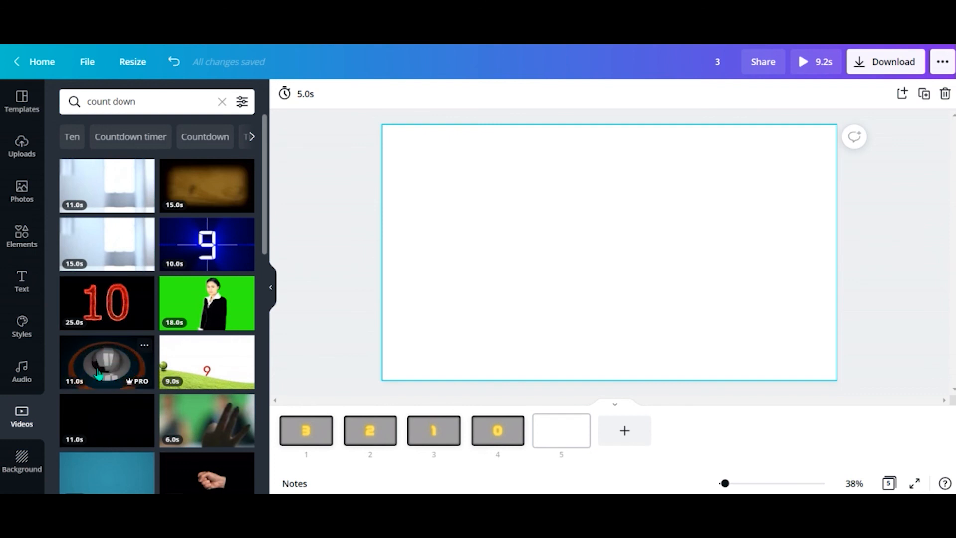
# Browse through the ready-made countdown clips in the video results and examine their styles and durations
pyautogui.scroll(-1, 150, 371)
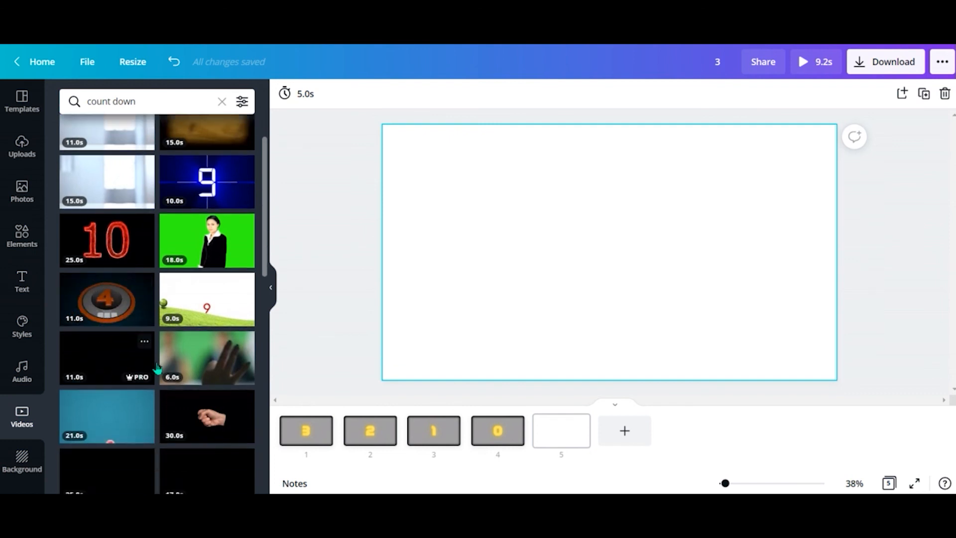
pyautogui.scroll(-1, 184, 368)
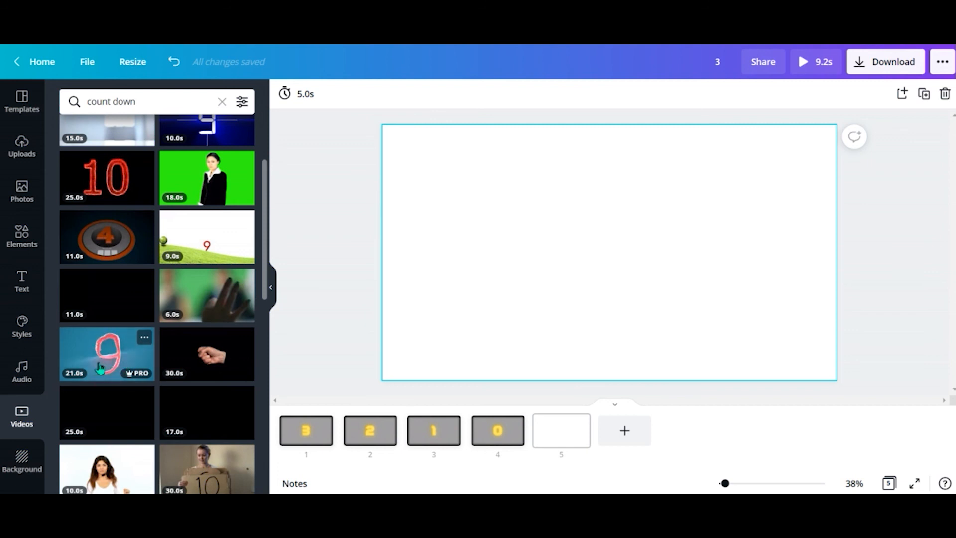
pyautogui.scroll(-1, 145, 318)
pyautogui.scroll(-1, 144, 318)
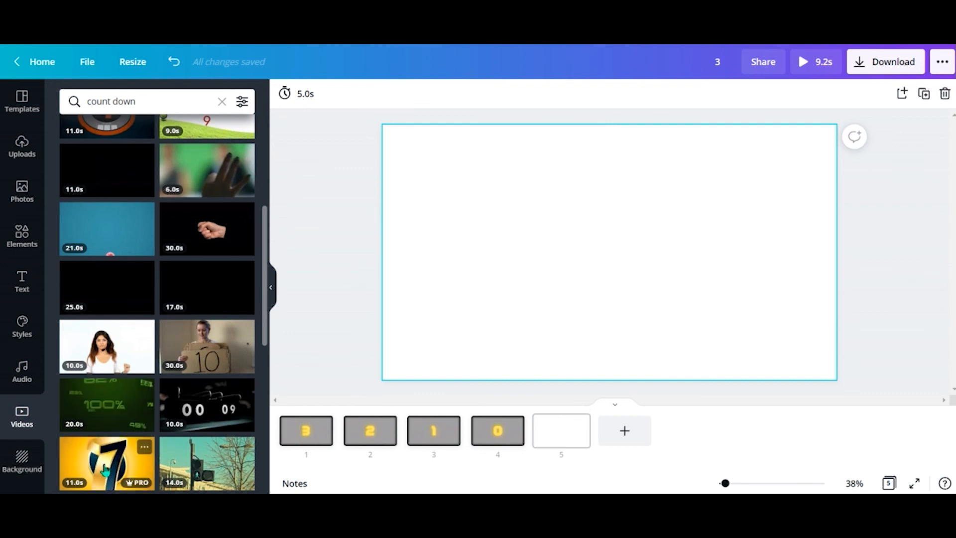
pyautogui.scroll(-1, 105, 468)
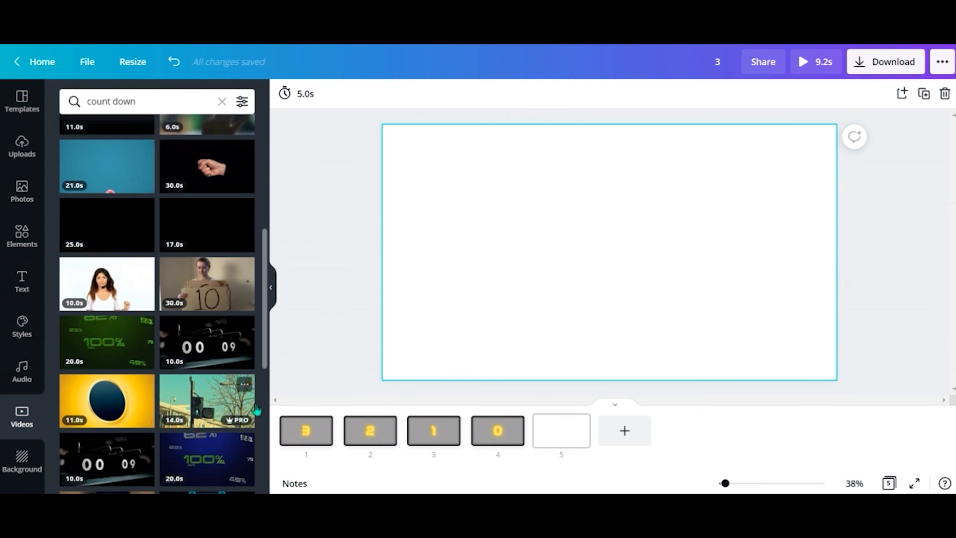
pyautogui.scroll(-2, 210, 403)
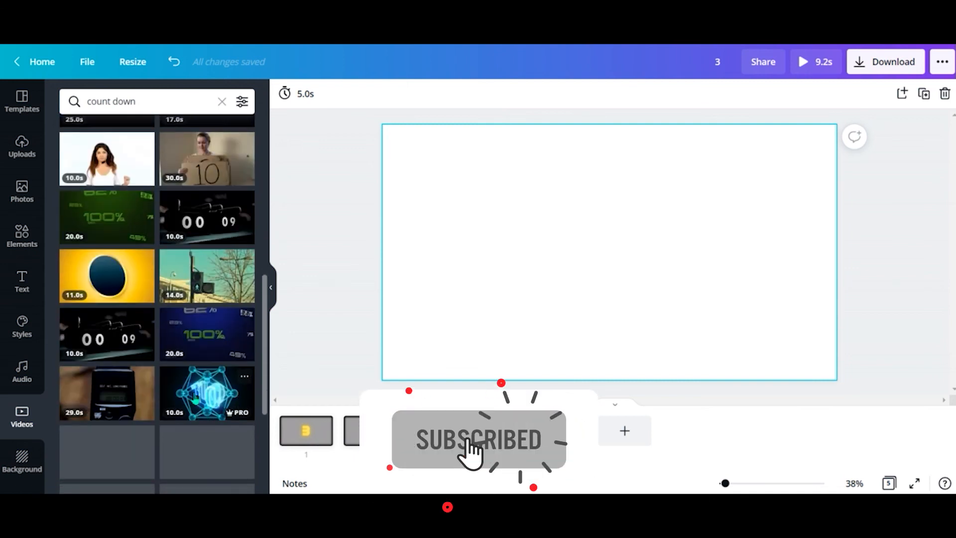